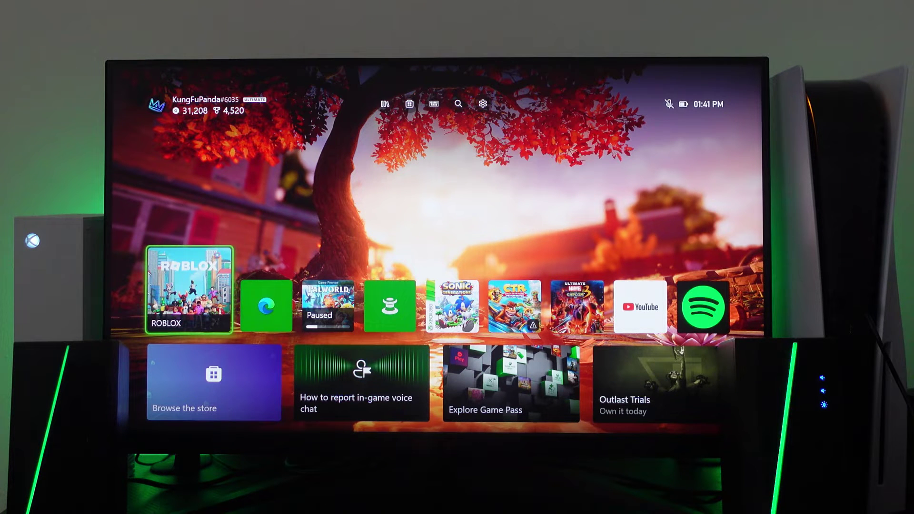
Step: Move focus along the home row of pinned apps from Roblox to Microsoft Edge
key("Right")
key("Left")
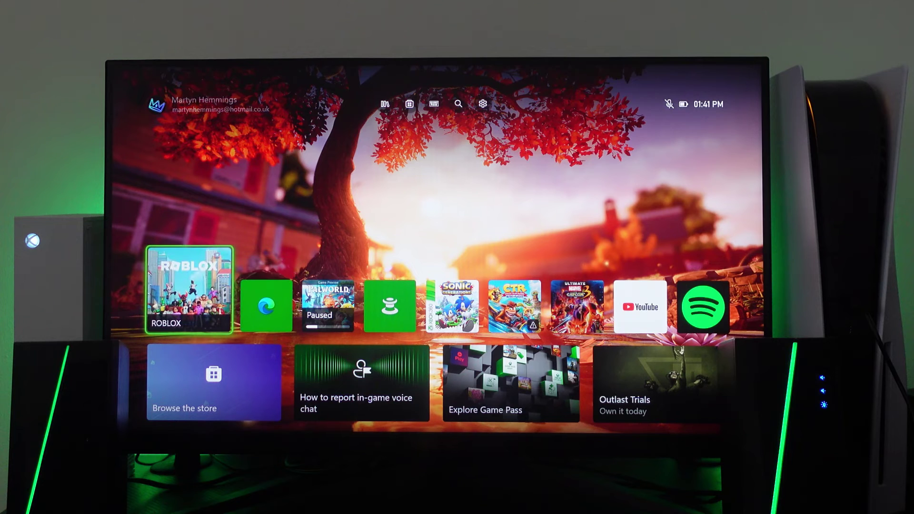
key("Right")
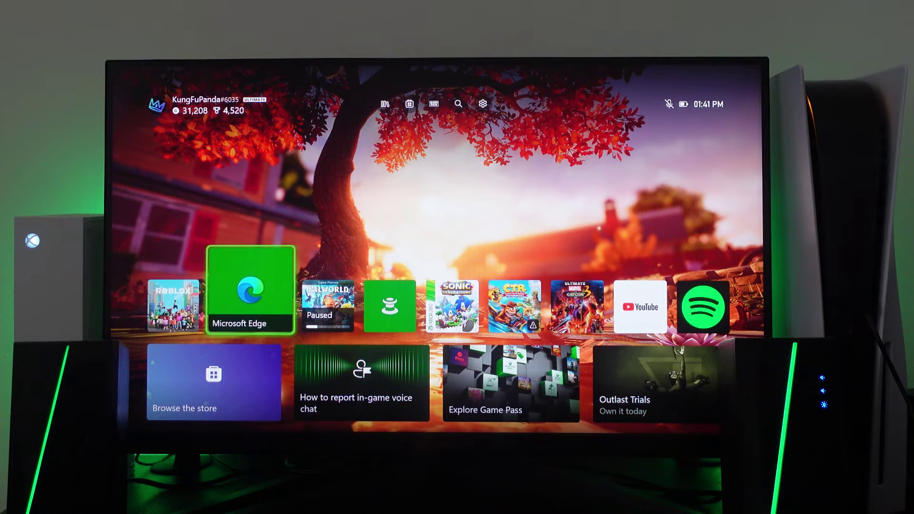